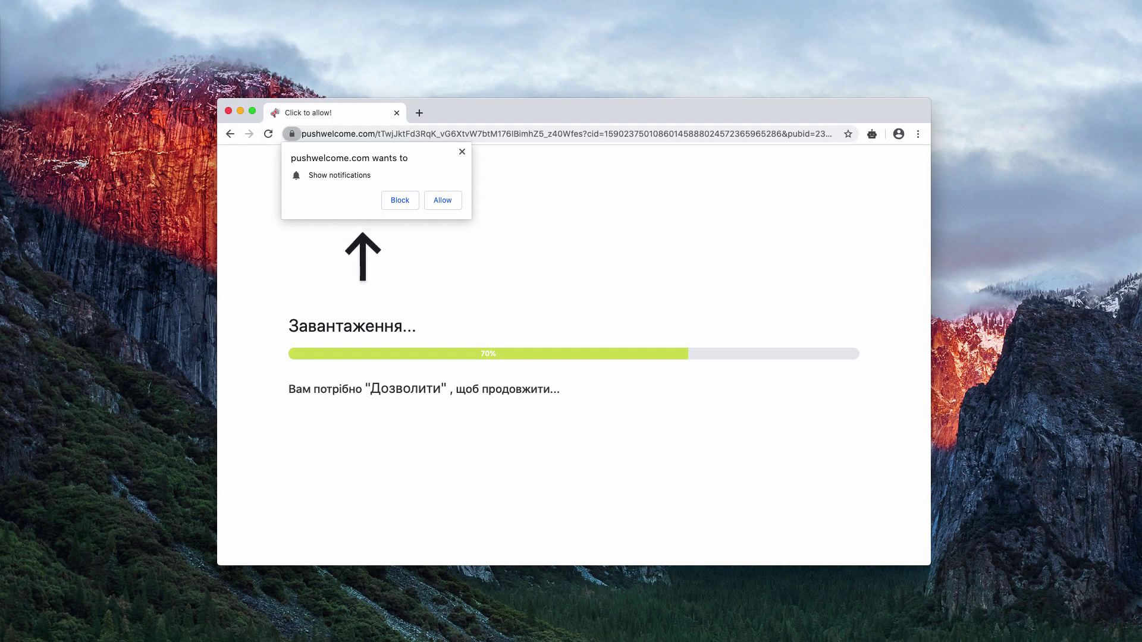
Step: Nudge the Chromium window into position on screen
{"action": "left_click_drag", "start_coordinate": [562, 113], "coordinate": [573, 107]}
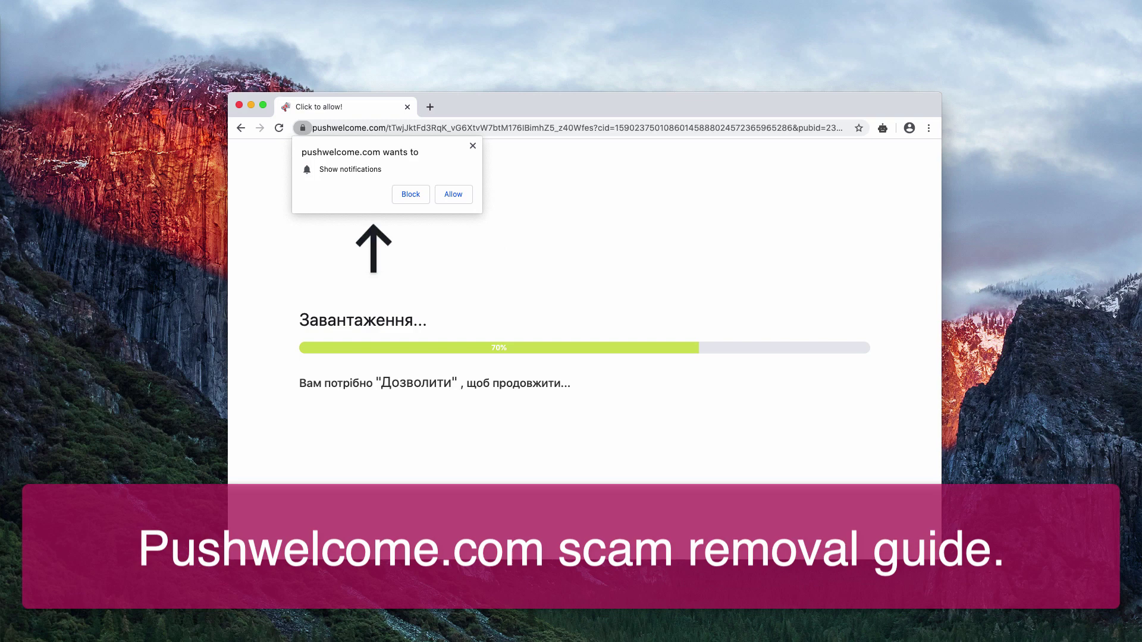
{"action": "left_click_drag", "start_coordinate": [590, 105], "coordinate": [599, 104]}
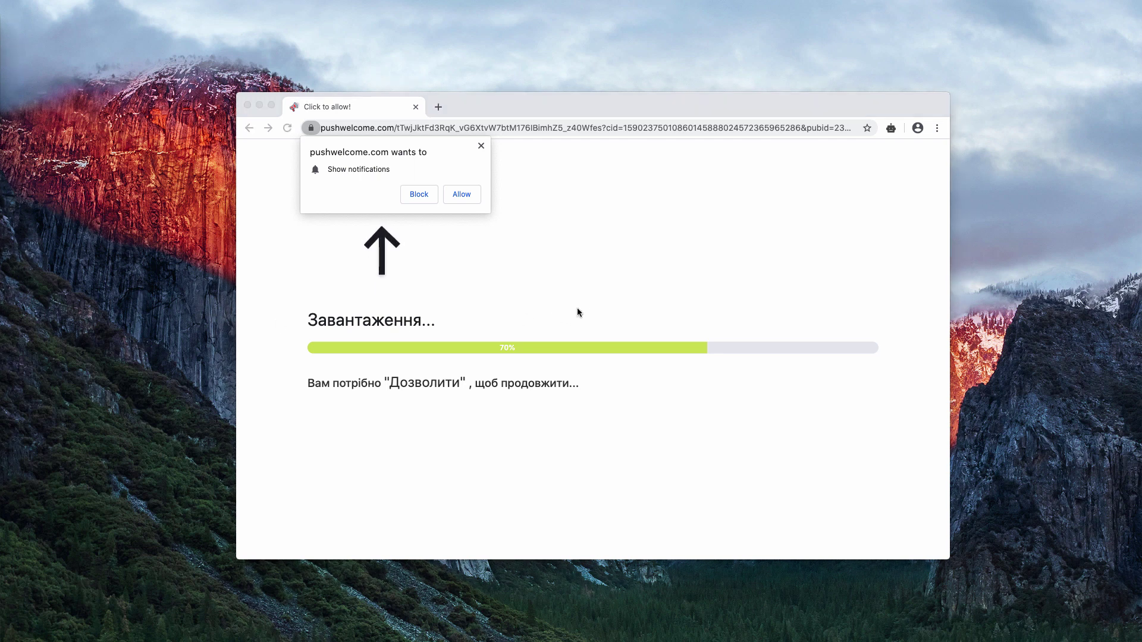
{"action": "left_click", "coordinate": [566, 296]}
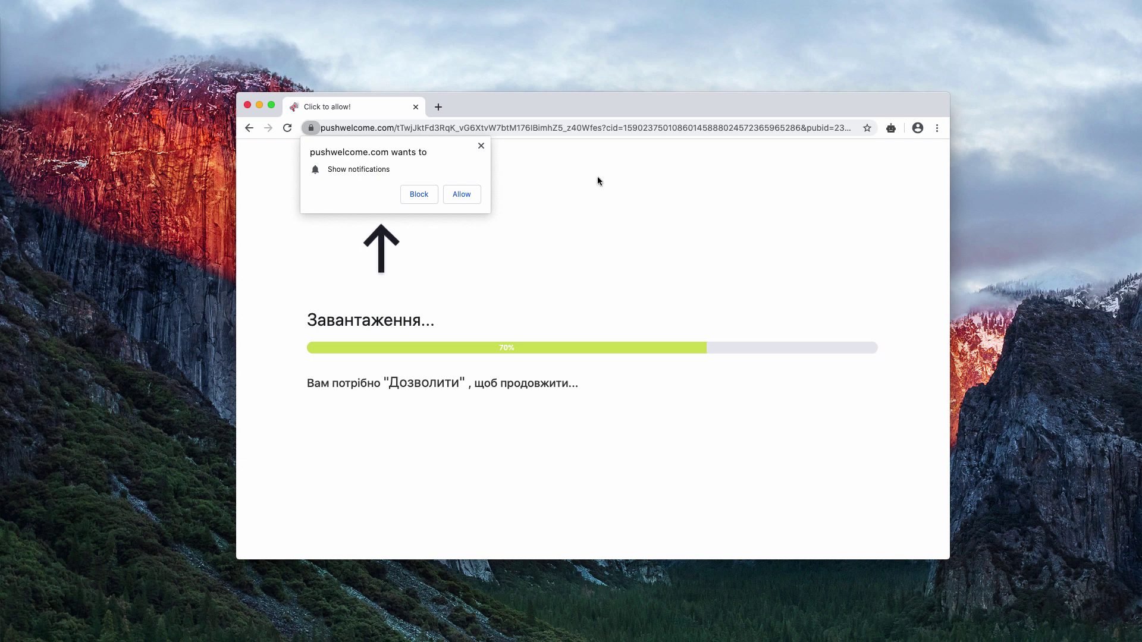
{"action": "left_click_drag", "start_coordinate": [621, 115], "coordinate": [639, 114]}
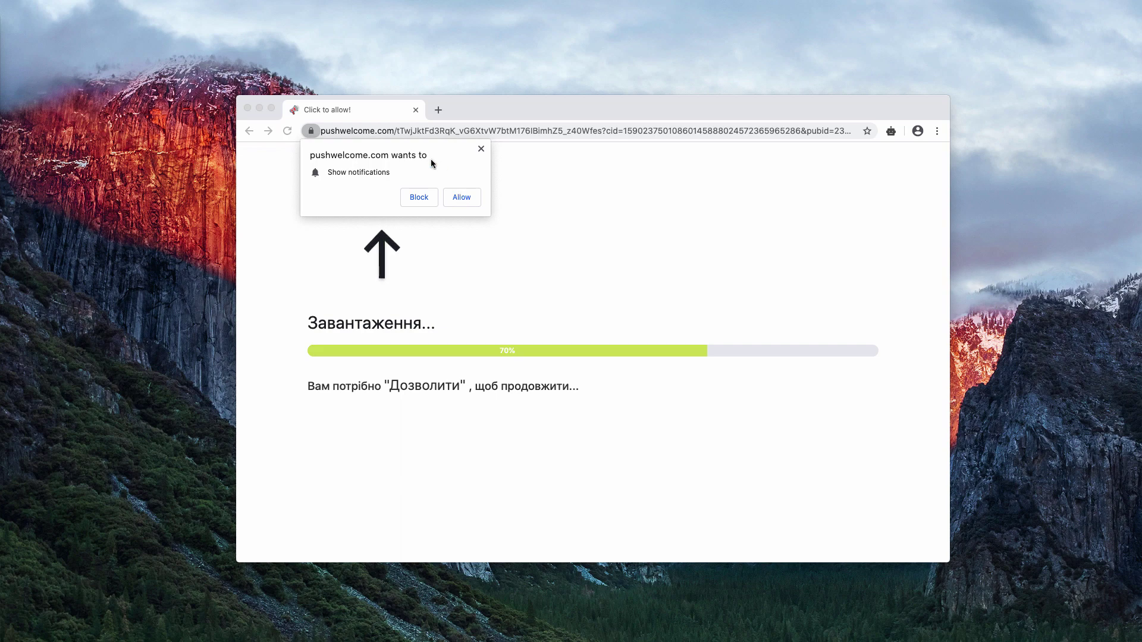
Step: Allow pushwelcome.com to send notifications, then open a new tab
{"action": "left_click", "coordinate": [473, 115]}
{"action": "left_click_drag", "start_coordinate": [474, 115], "coordinate": [475, 116]}
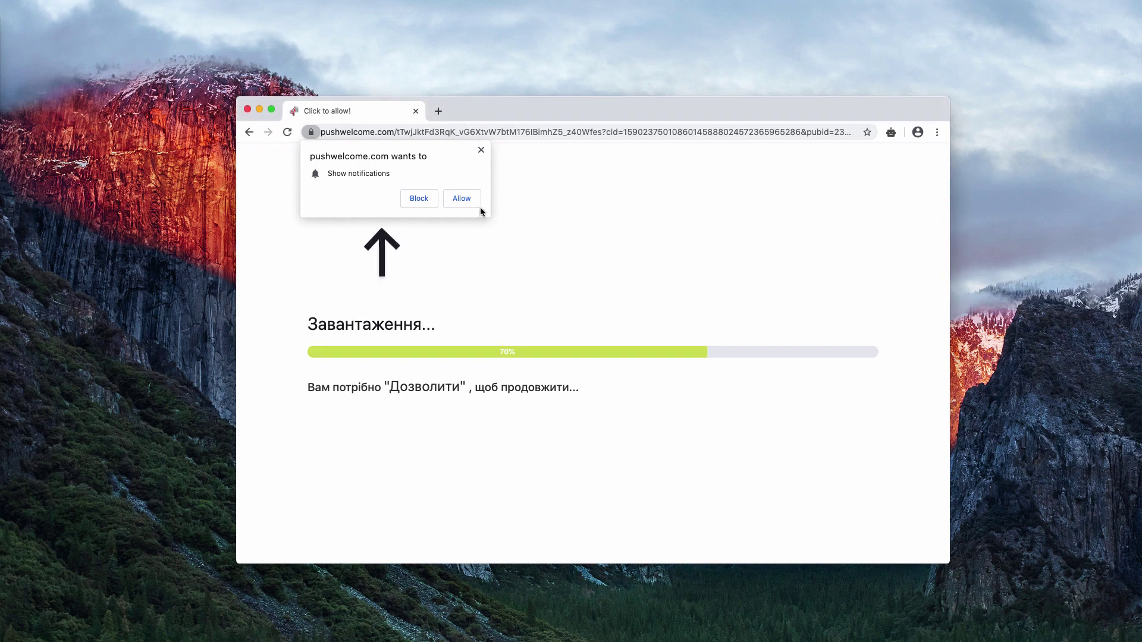
{"action": "left_click", "coordinate": [459, 198]}
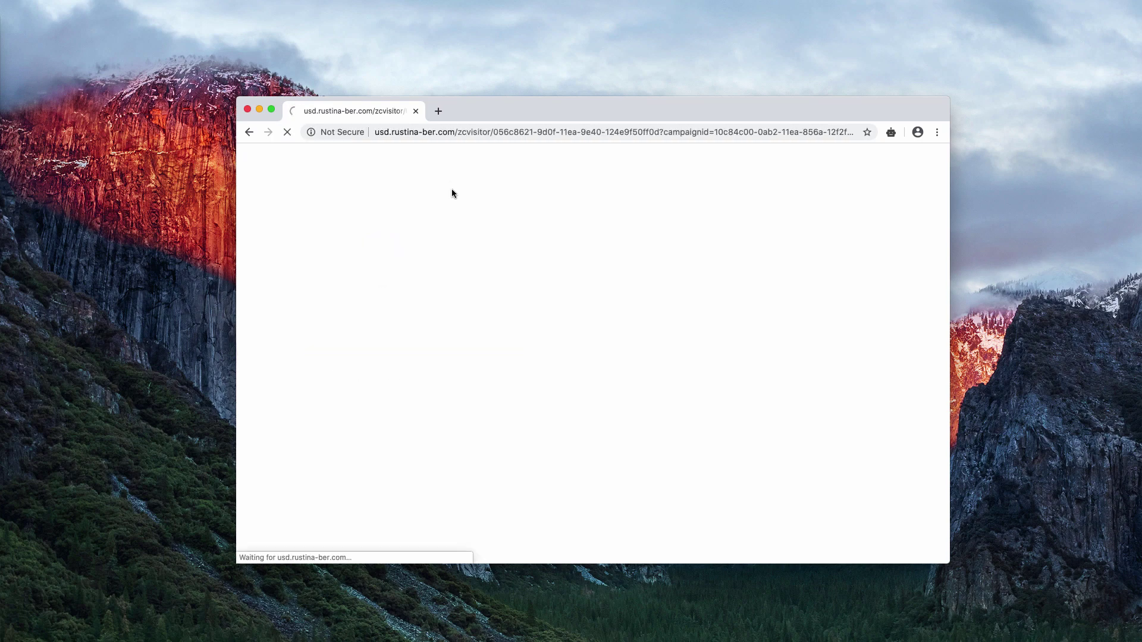
{"action": "left_click", "coordinate": [438, 111]}
{"action": "type", "text": "chrome://settings/content"}
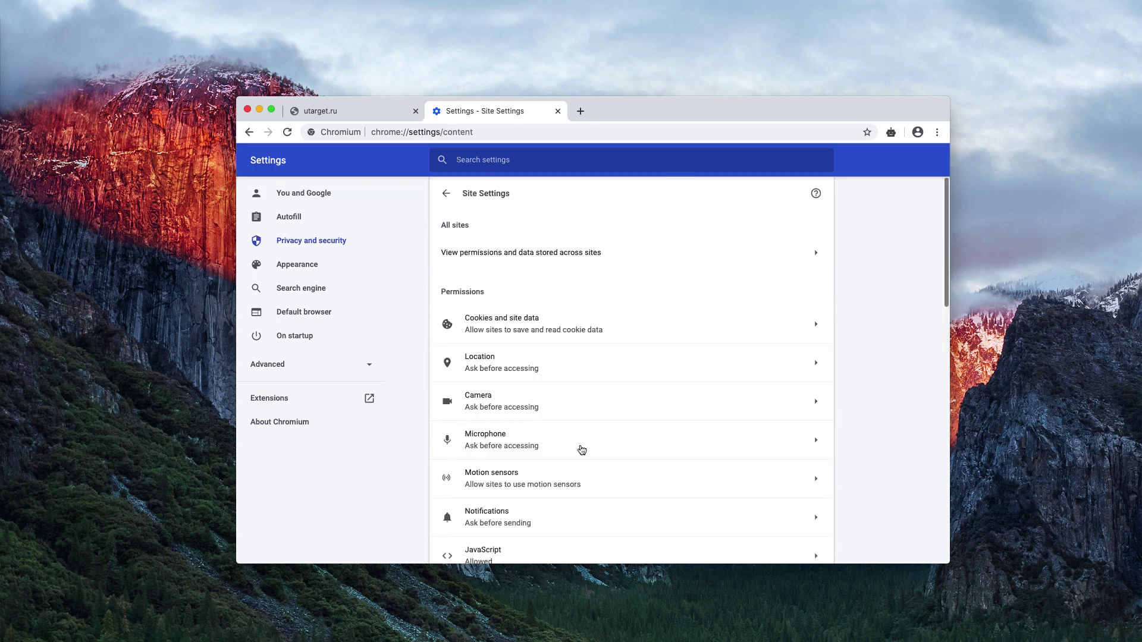
{"action": "scroll", "coordinate": [581, 449], "scroll_direction": "down", "scroll_amount": 3}
Step: In notification settings, remove pushwelcome.com and urban-vpn.com from the allowed sites
{"action": "left_click", "coordinate": [506, 429]}
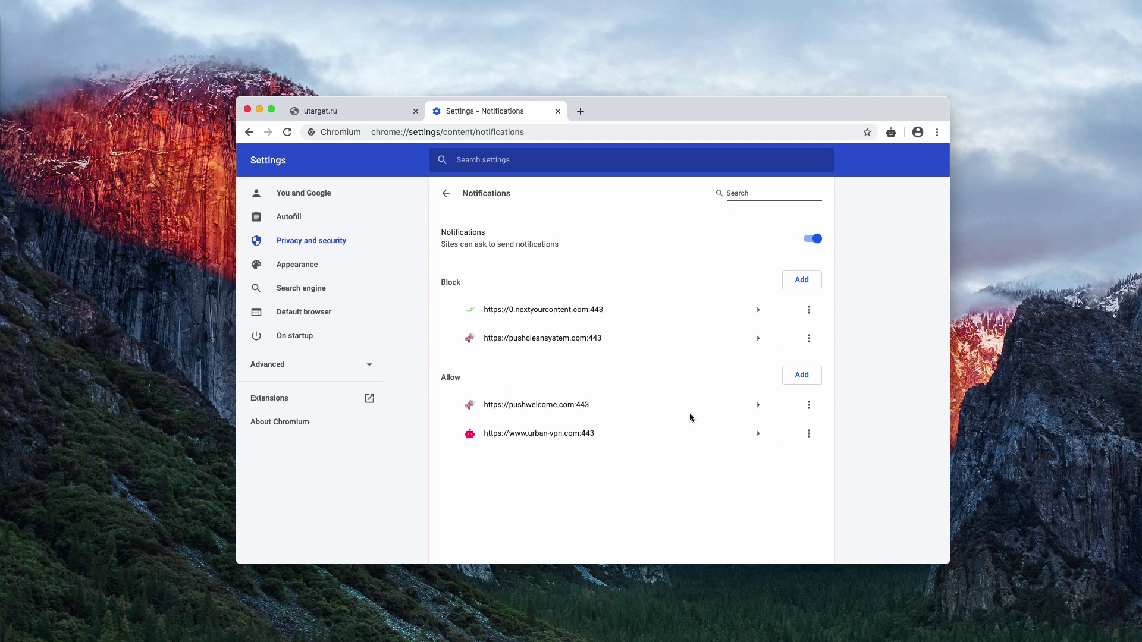
{"action": "left_click", "coordinate": [809, 405]}
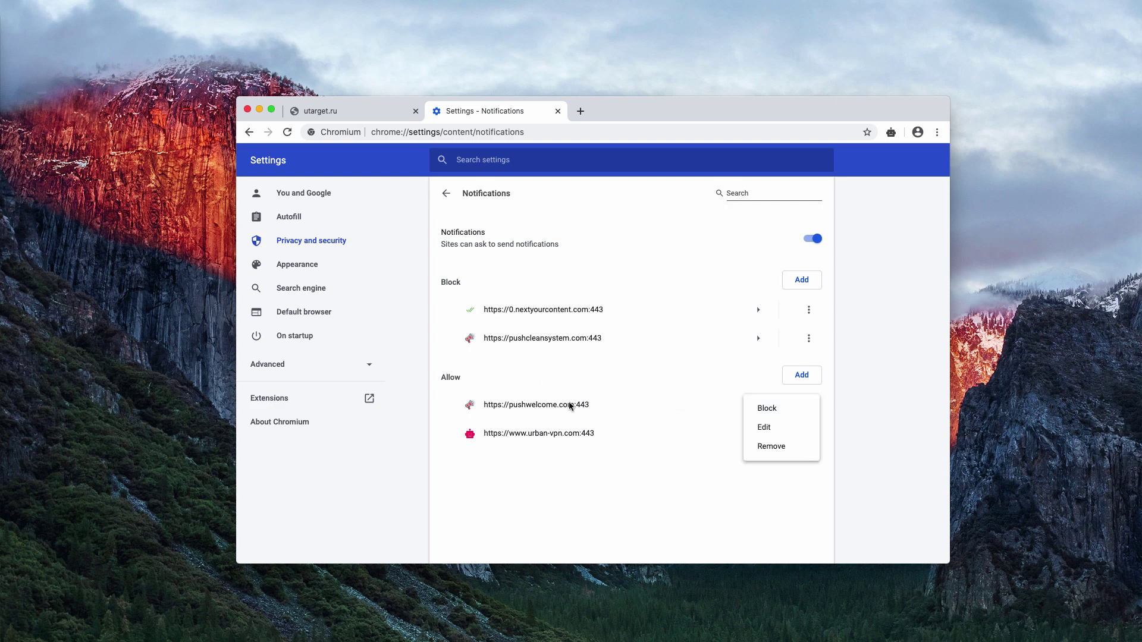
{"action": "left_click", "coordinate": [862, 459]}
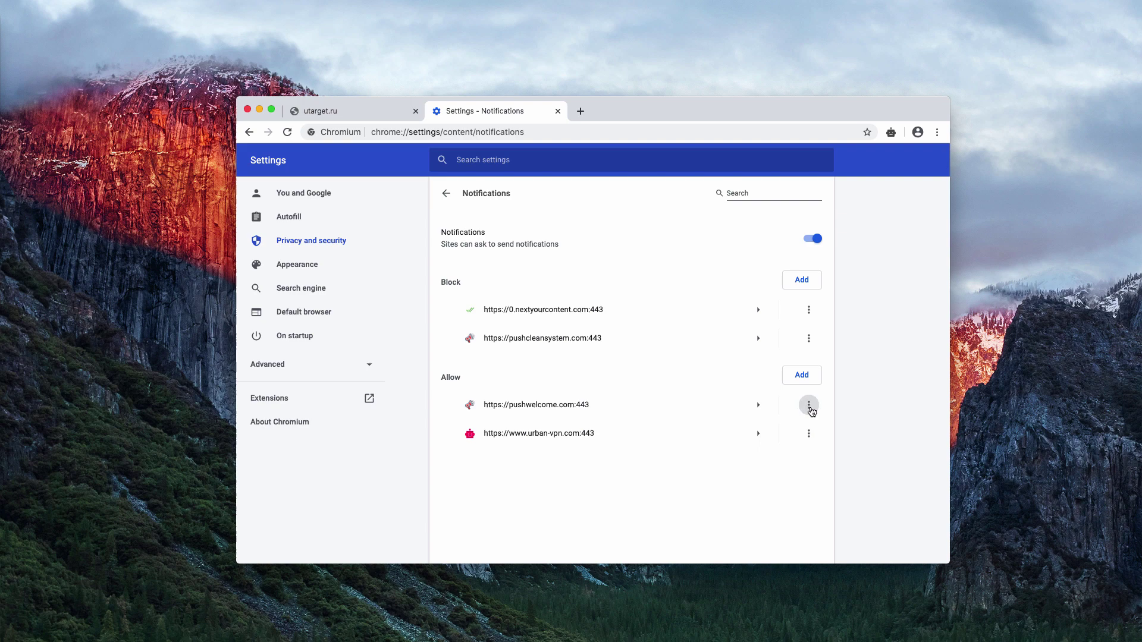
{"action": "left_click", "coordinate": [809, 405]}
{"action": "left_click", "coordinate": [804, 448]}
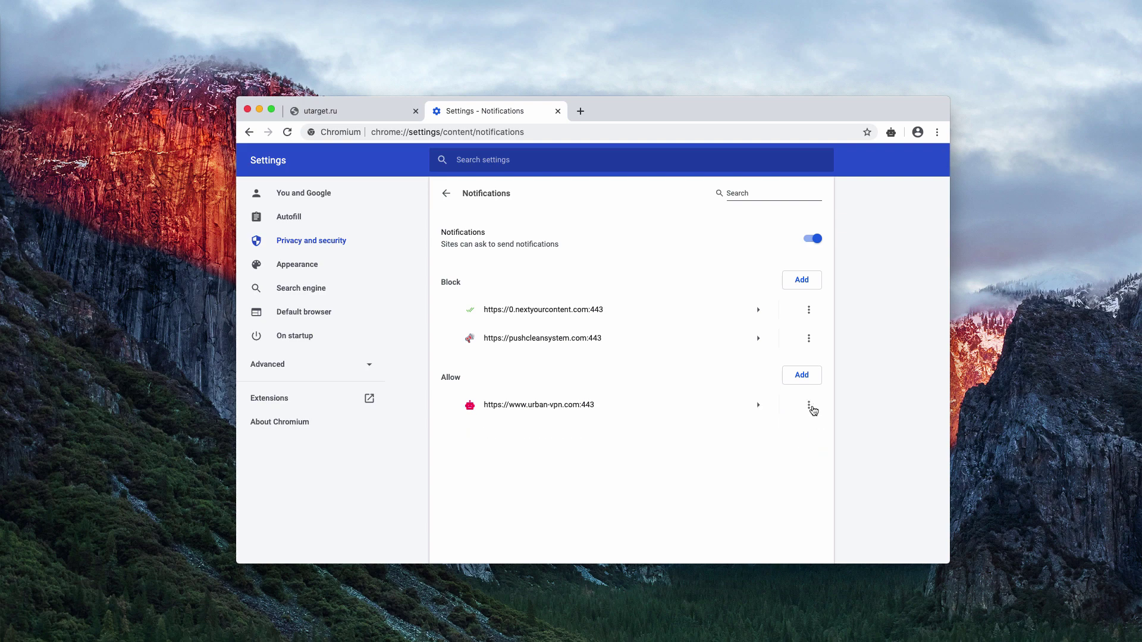
{"action": "left_click", "coordinate": [810, 407]}
{"action": "left_click", "coordinate": [797, 448]}
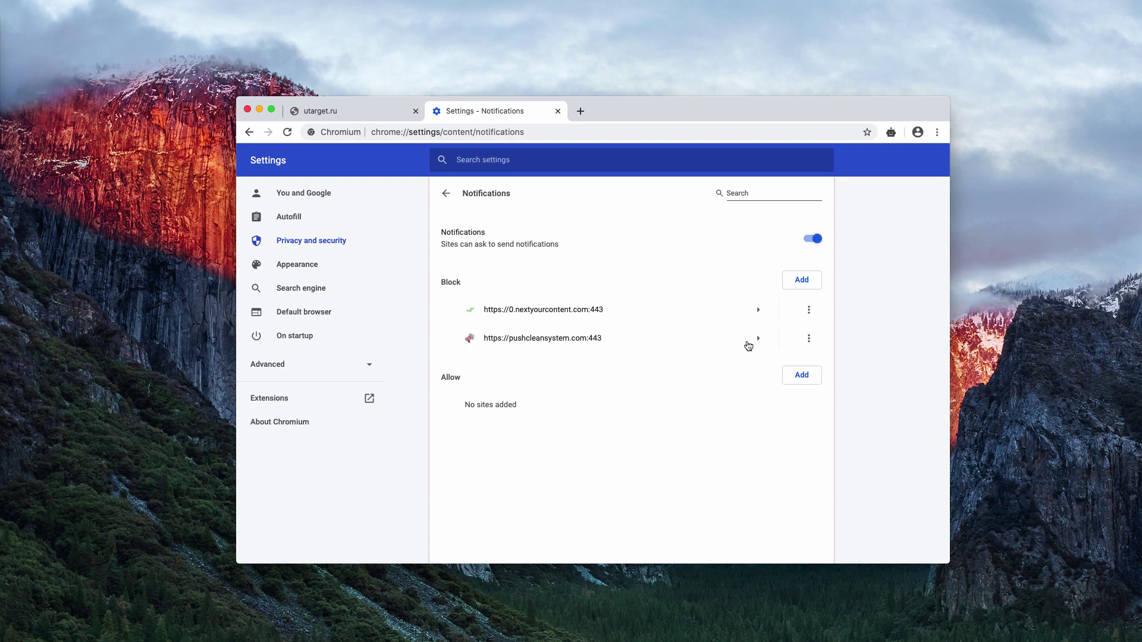
Step: Remove nextyourcontent.com and pushcleansystem.com from the blocked notification sites
{"action": "left_click", "coordinate": [809, 309]}
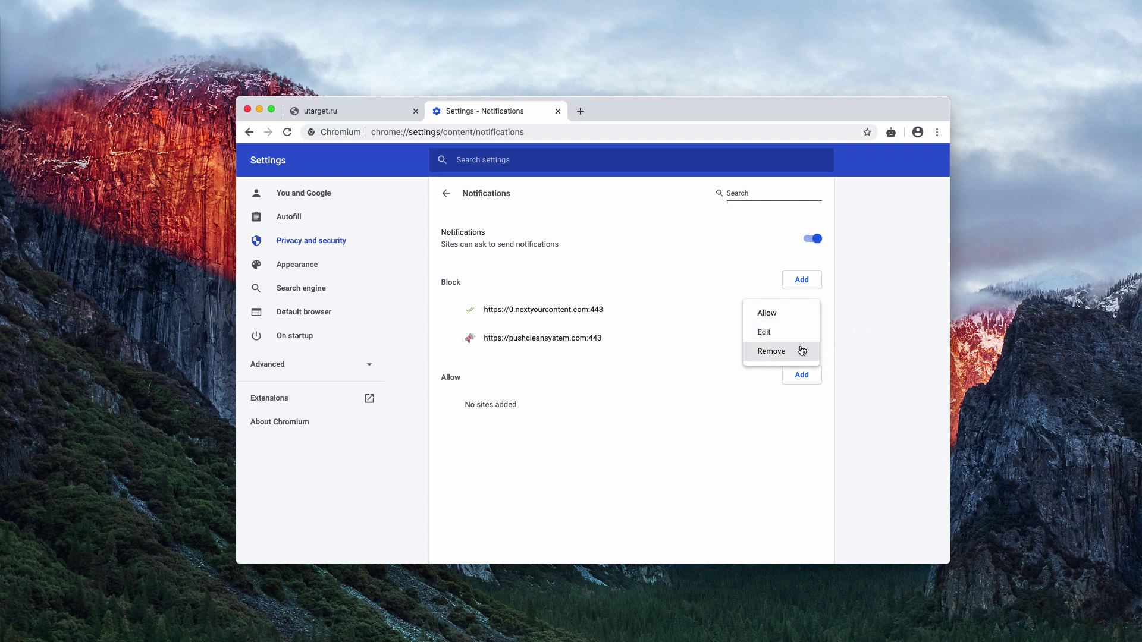
{"action": "left_click", "coordinate": [798, 350]}
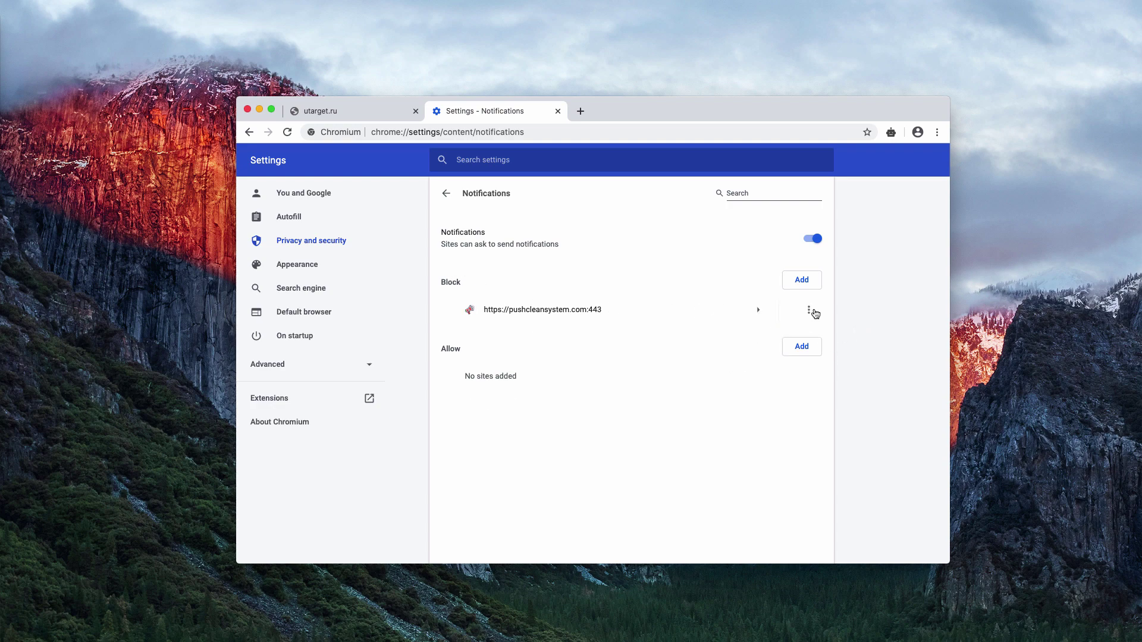
{"action": "left_click", "coordinate": [808, 309]}
{"action": "left_click", "coordinate": [777, 349]}
Step: Go to combocleaner.com in the address bar
{"action": "key", "text": "super+l"}
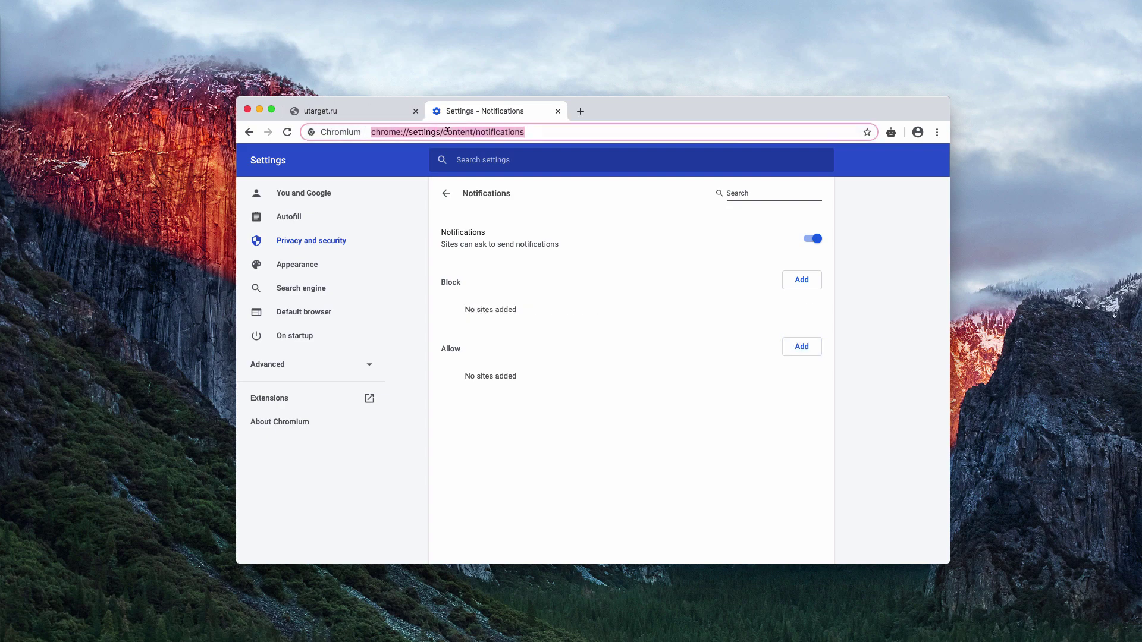
{"action": "type", "text": "combocleaner.com"}
{"action": "key", "text": "Return"}
Step: Close the leftover utarget.ru tab and check the combocleaner.com web address
{"action": "left_click", "coordinate": [415, 111]}
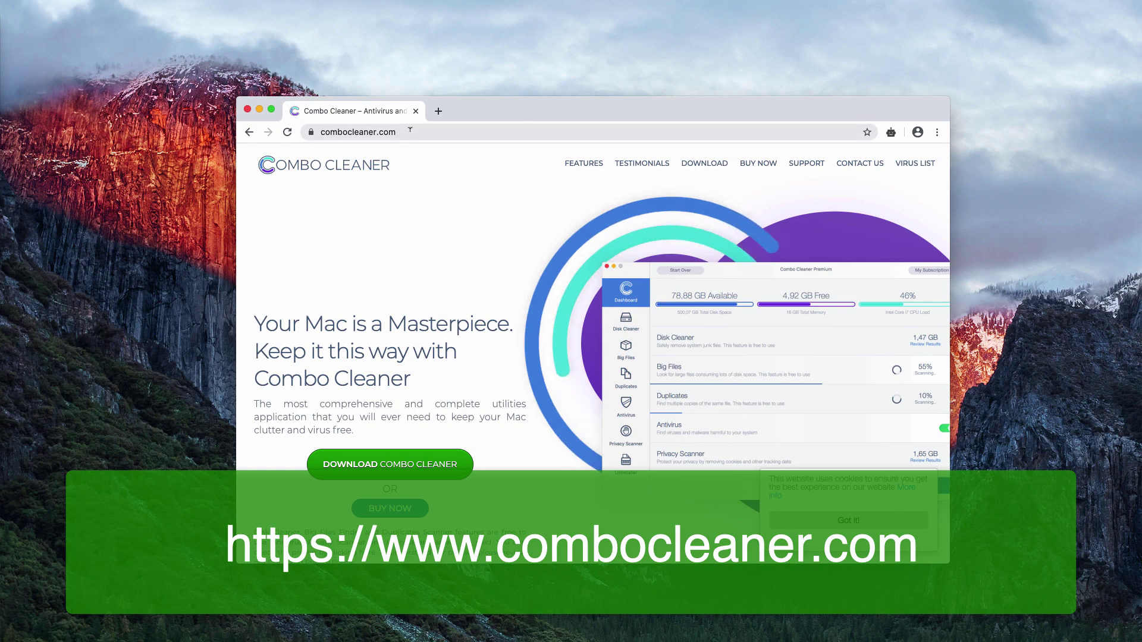
{"action": "left_click_drag", "start_coordinate": [397, 131], "coordinate": [344, 128]}
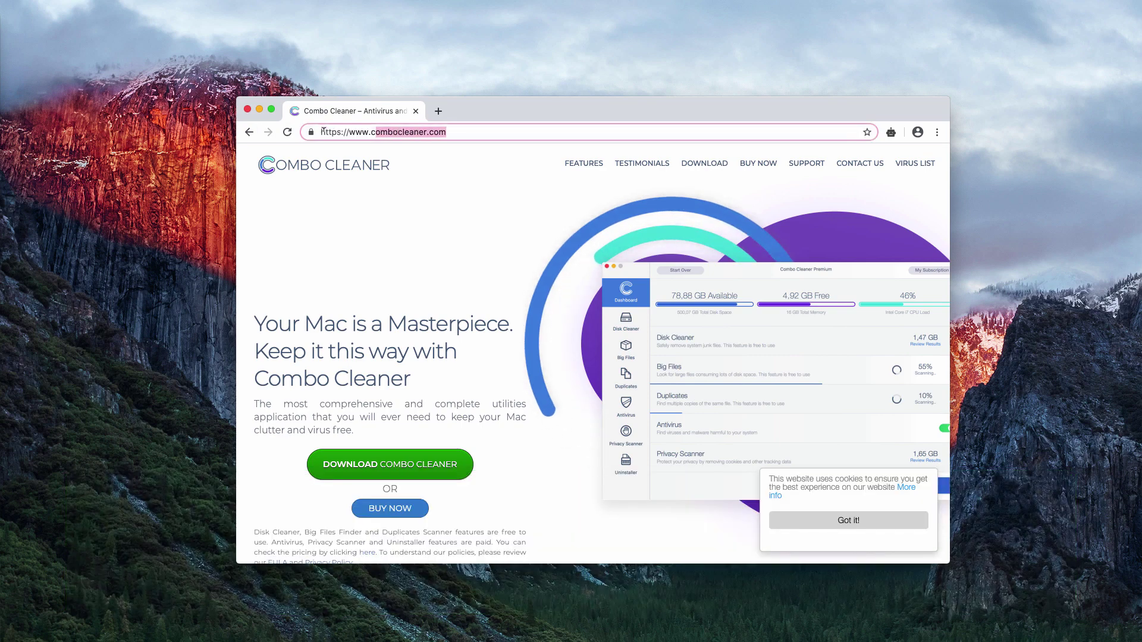
{"action": "left_click", "coordinate": [375, 130]}
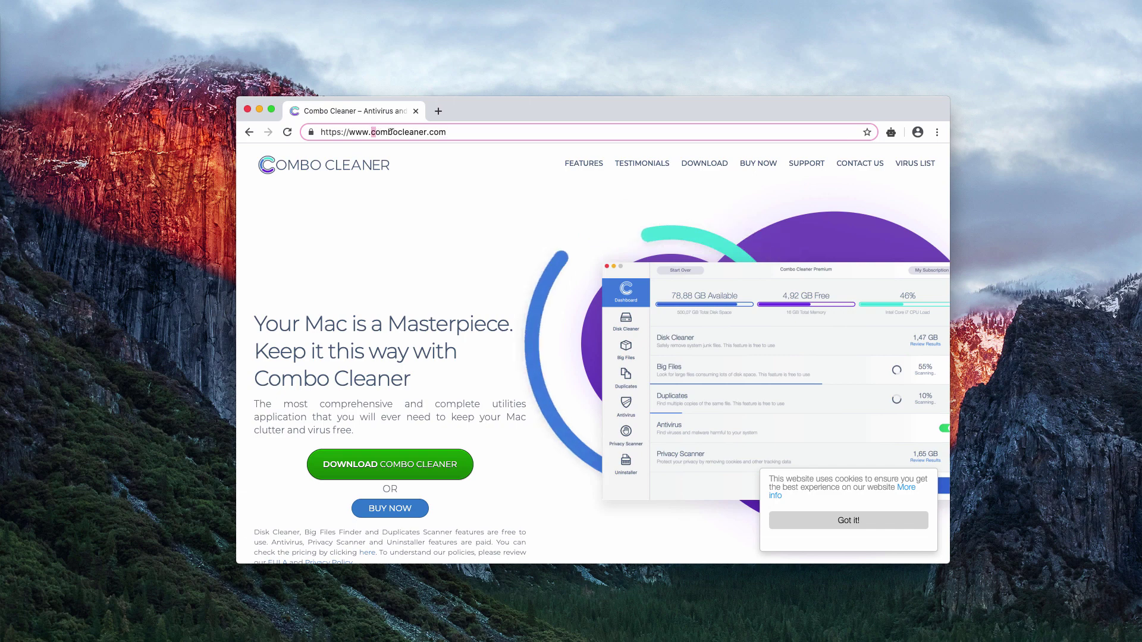
{"action": "left_click_drag", "start_coordinate": [376, 130], "coordinate": [446, 131]}
{"action": "left_click", "coordinate": [417, 131]}
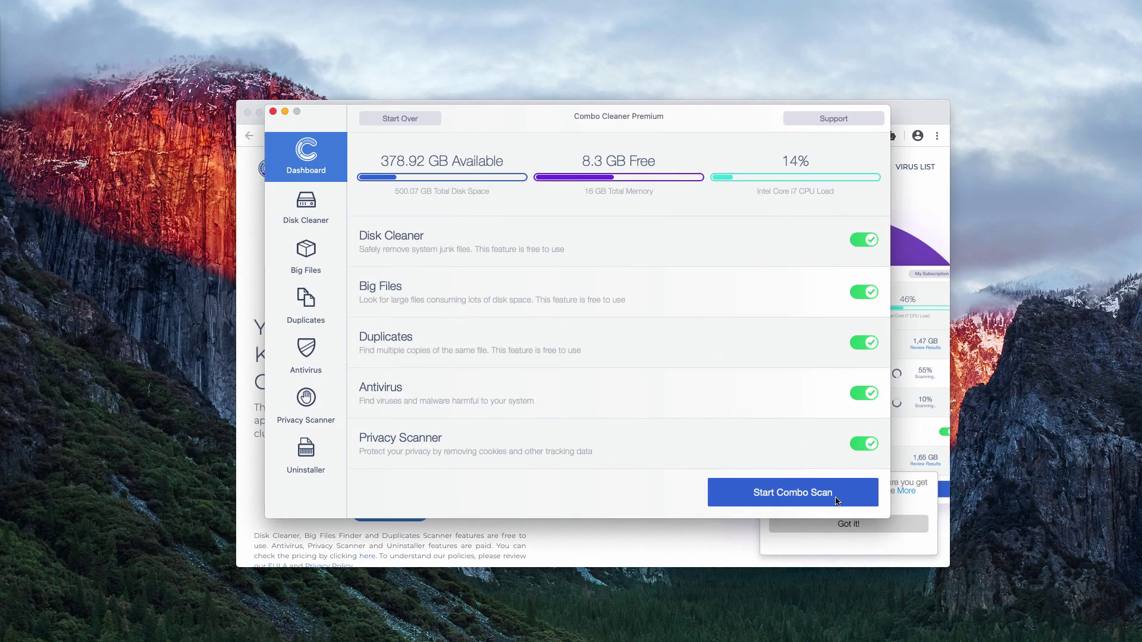
Step: Start the Combo Scan from the Combo Cleaner Dashboard
{"action": "left_click", "coordinate": [822, 499]}
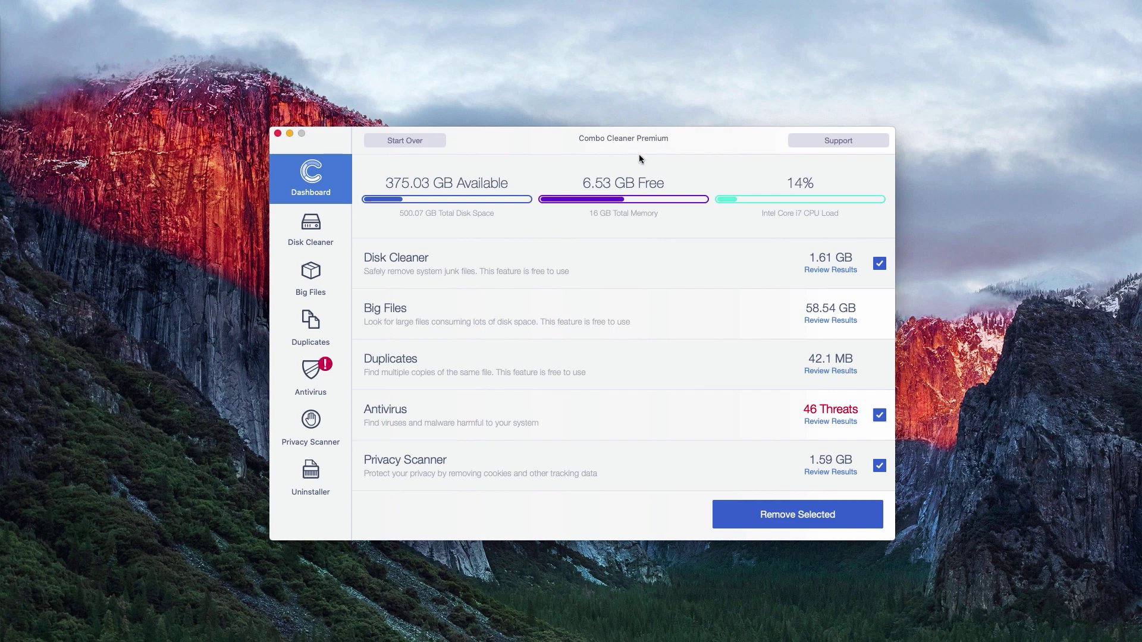
Step: Open the Antivirus section to list the 46 detected threats
{"action": "left_click", "coordinate": [830, 422]}
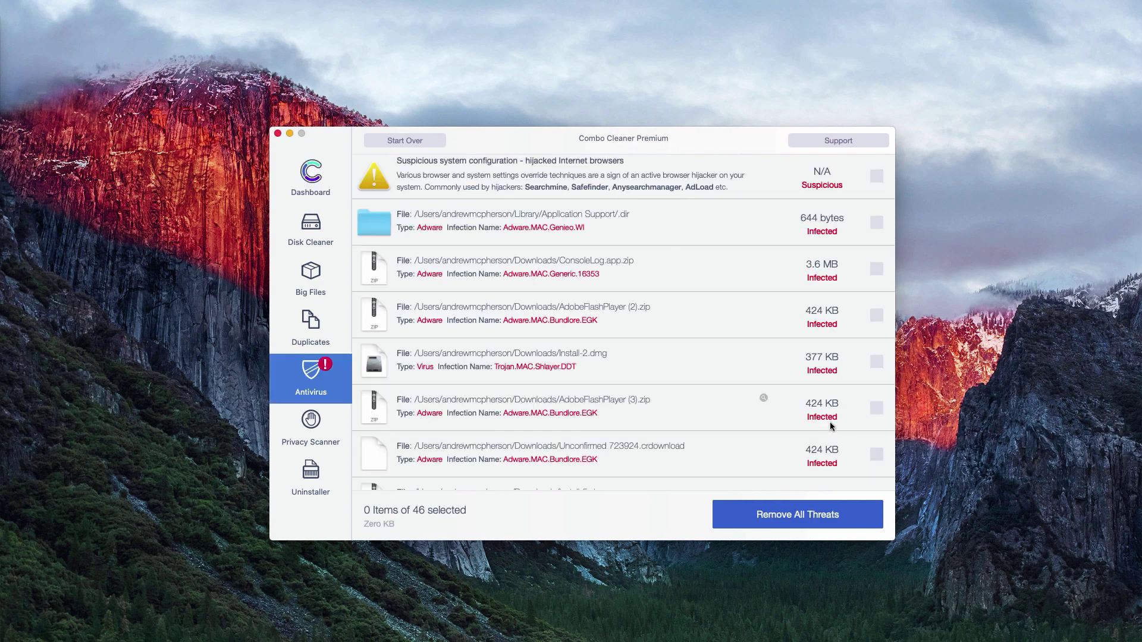